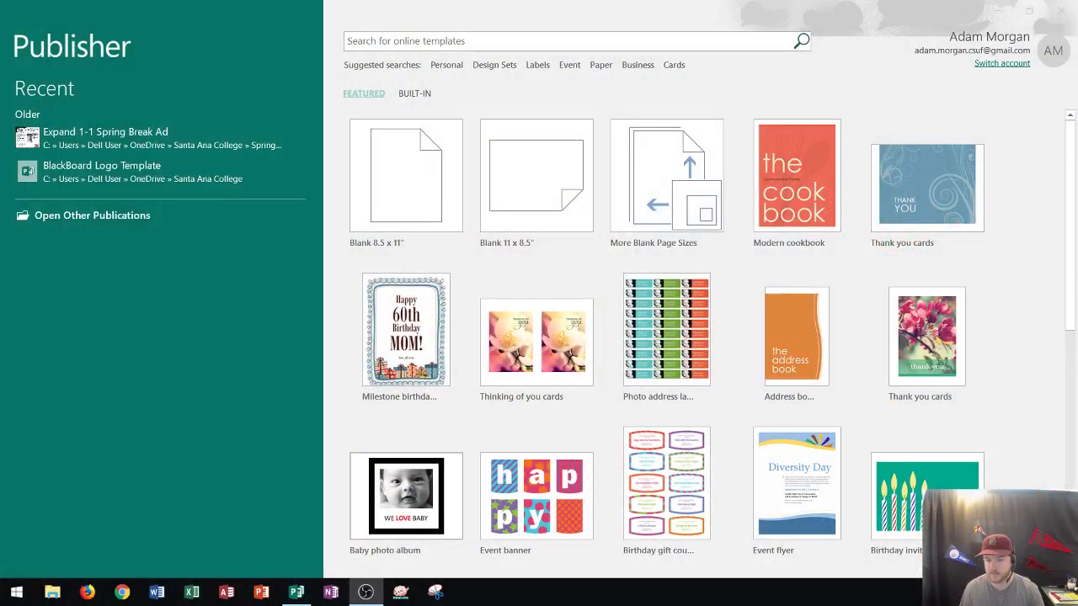
# Bring the Publisher start screen with the featured templates gallery to the front.
pyautogui.click(359, 100)
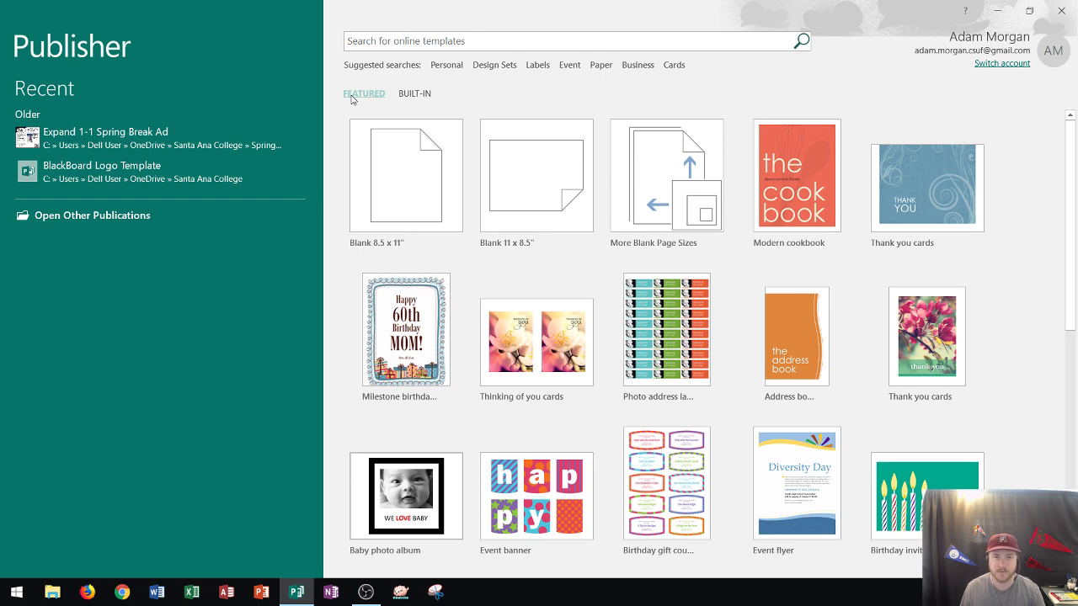
# Switch to the BUILT-IN categories and scroll down until the Newsletters tile shows.
pyautogui.click(417, 94)
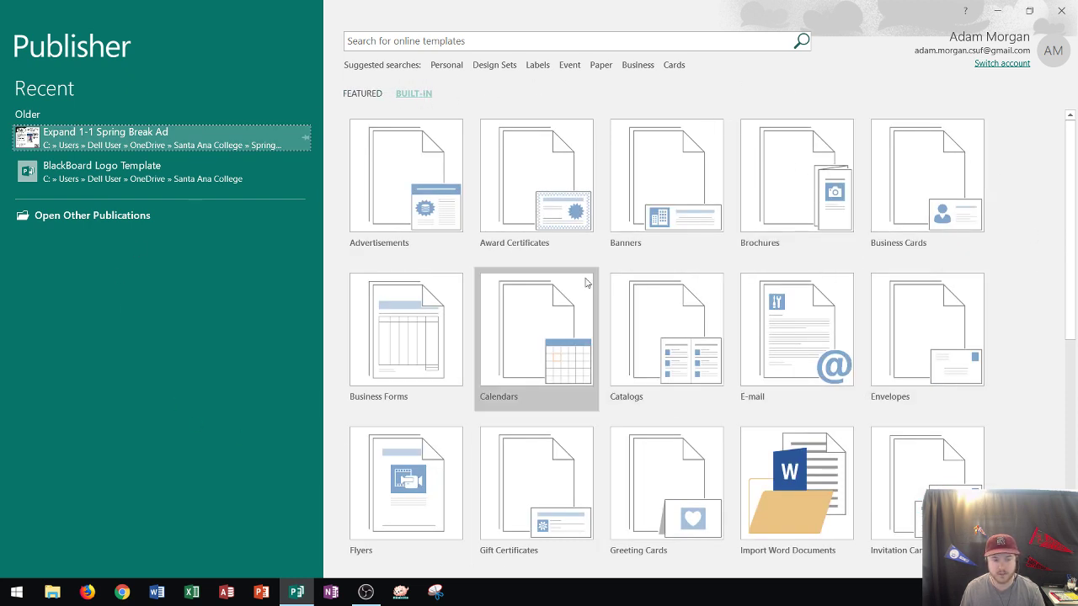
pyautogui.scroll(-2, 704, 335)
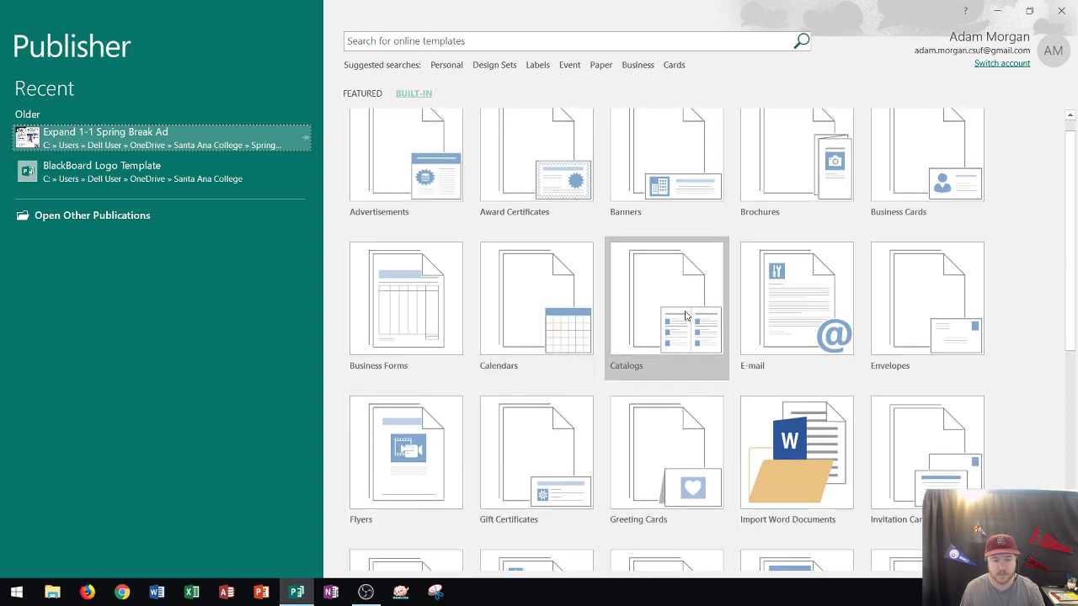
pyautogui.scroll(-4, 700, 288)
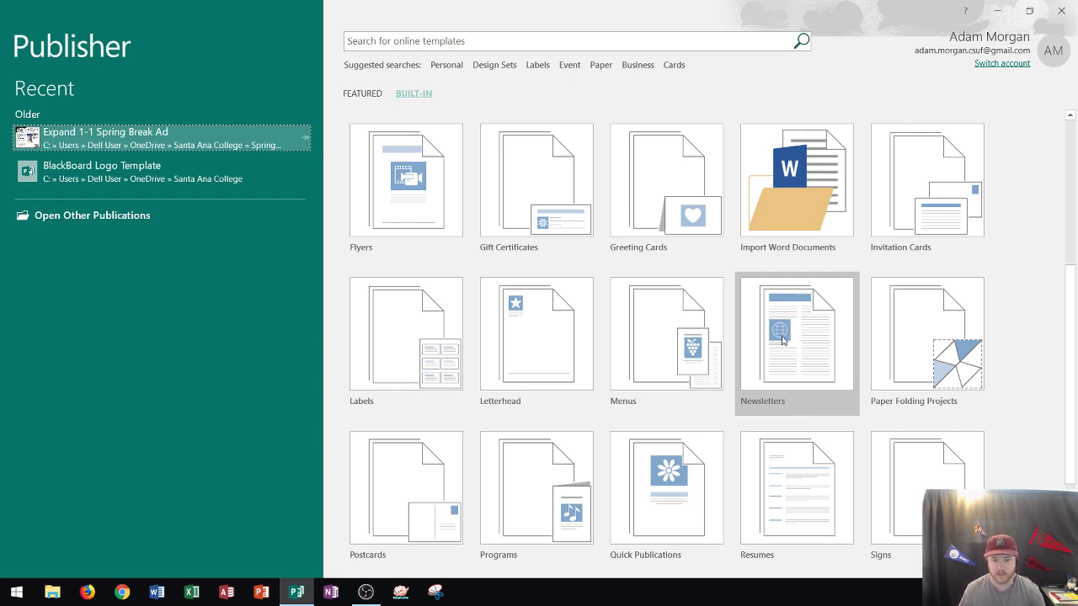
# Open the Newsletters category and select the Nature template from the Built-In gallery.
pyautogui.click(782, 319)
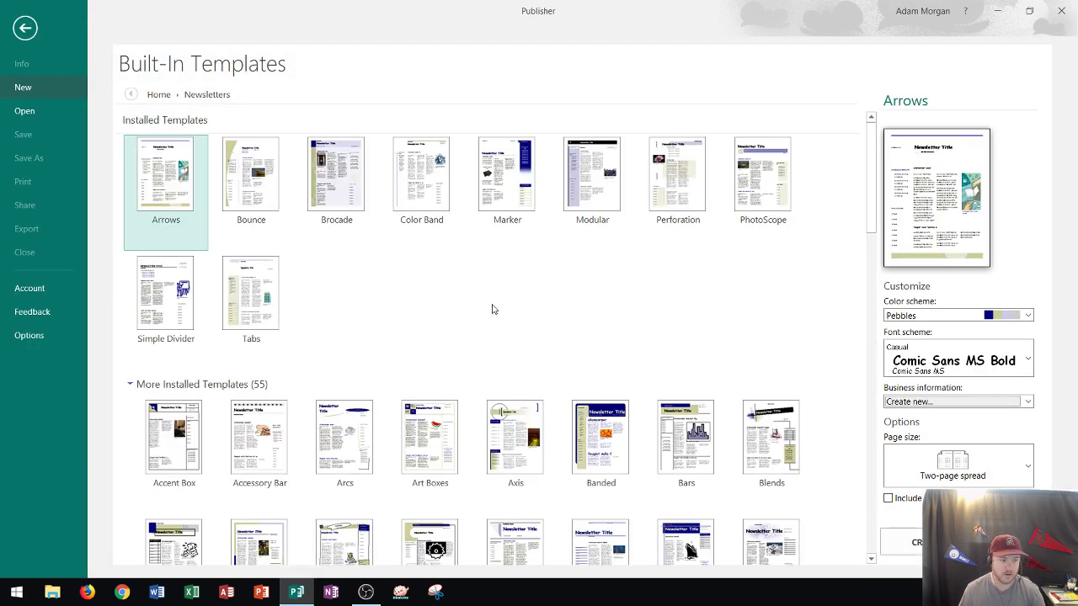
pyautogui.scroll(-3, 629, 271)
pyautogui.scroll(-3, 627, 268)
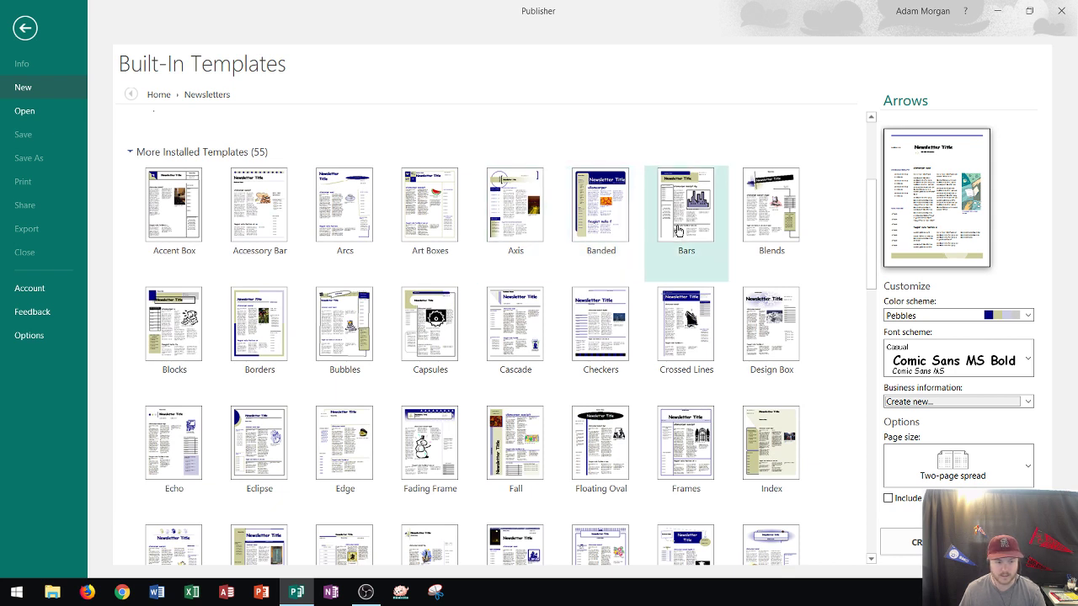
pyautogui.scroll(6, 489, 265)
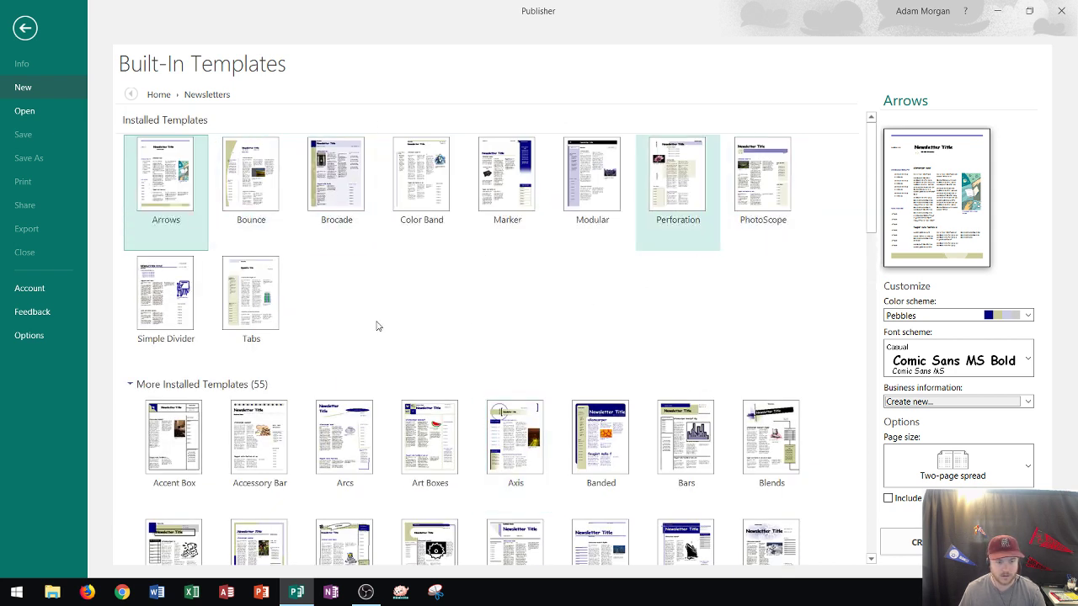
pyautogui.scroll(-6, 253, 329)
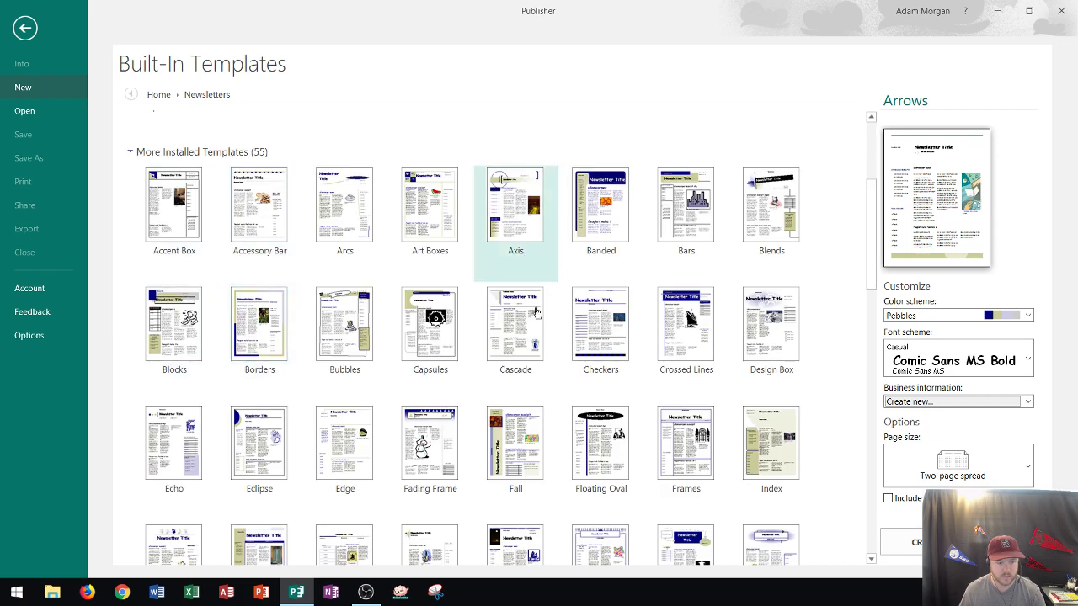
pyautogui.scroll(-3, 606, 320)
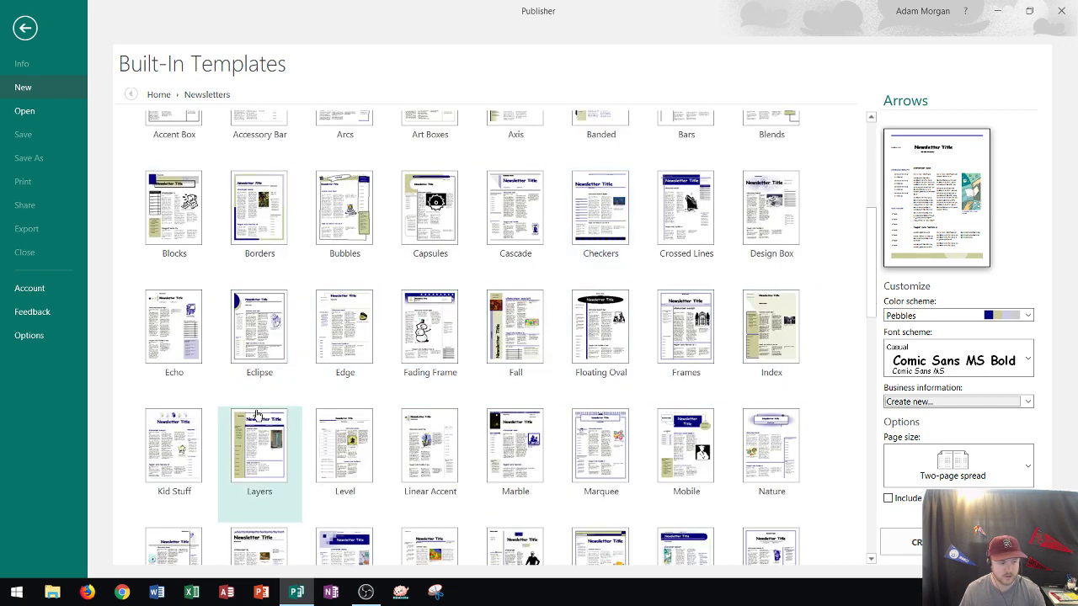
pyautogui.scroll(-3, 506, 349)
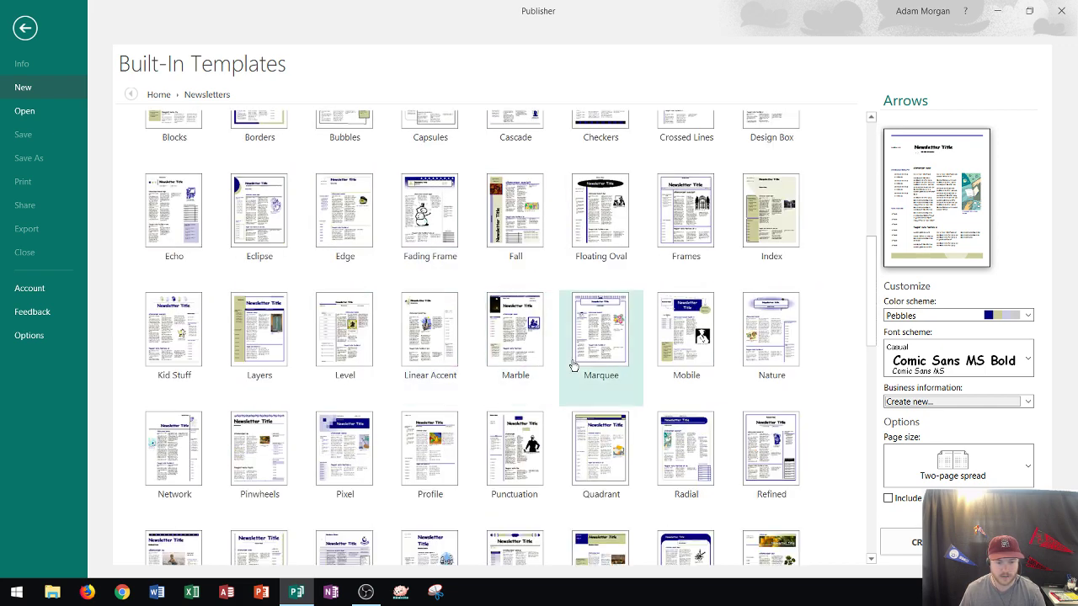
pyautogui.click(760, 343)
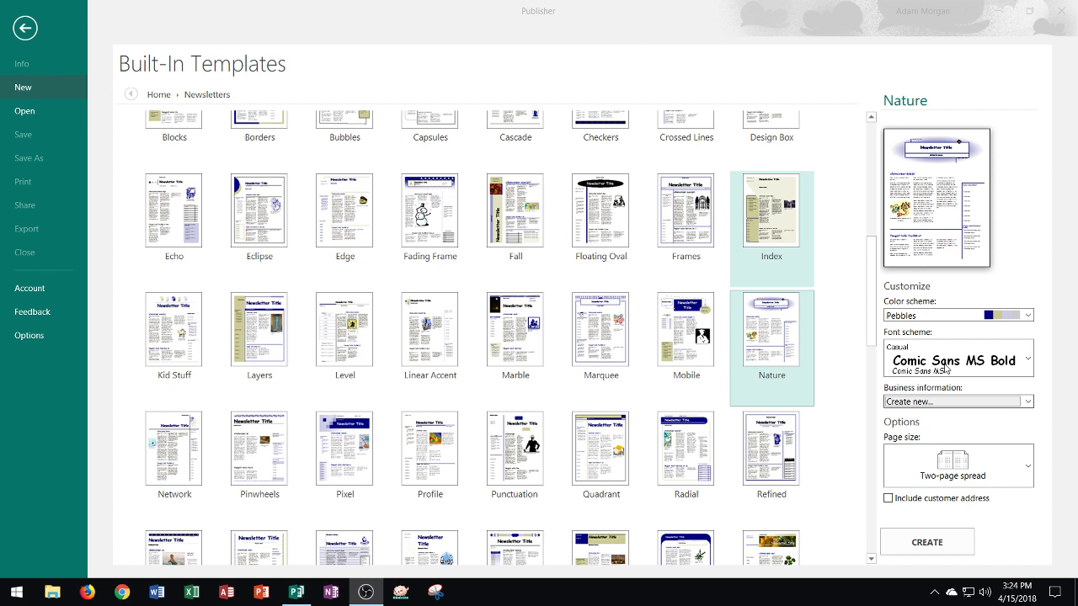
# Choose Orange from the Color scheme list in the Customize pane.
pyautogui.click(1016, 330)
pyautogui.click(1016, 320)
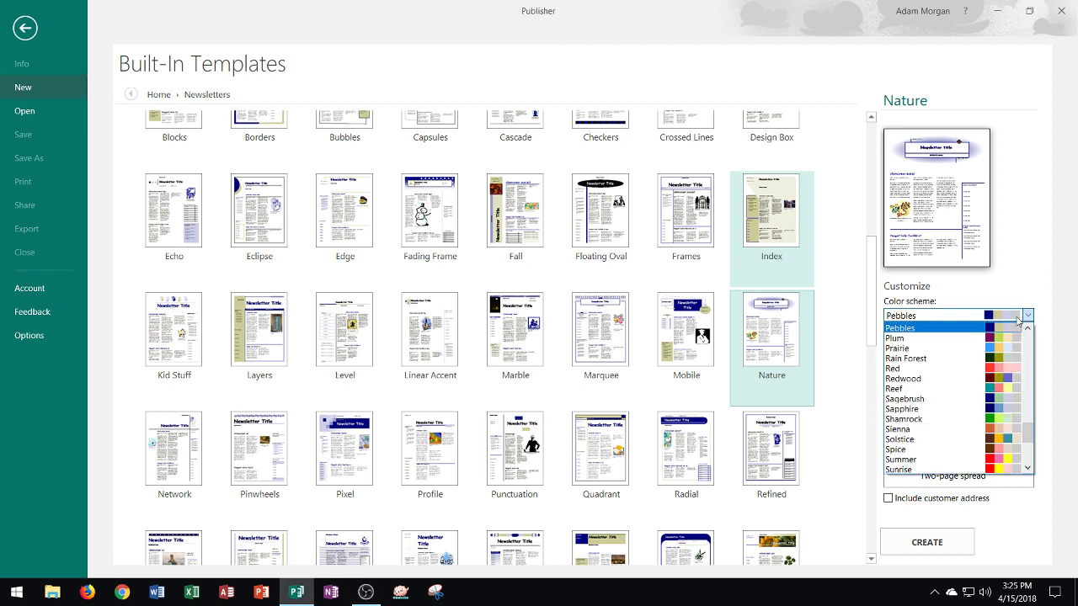
pyautogui.scroll(2, 937, 372)
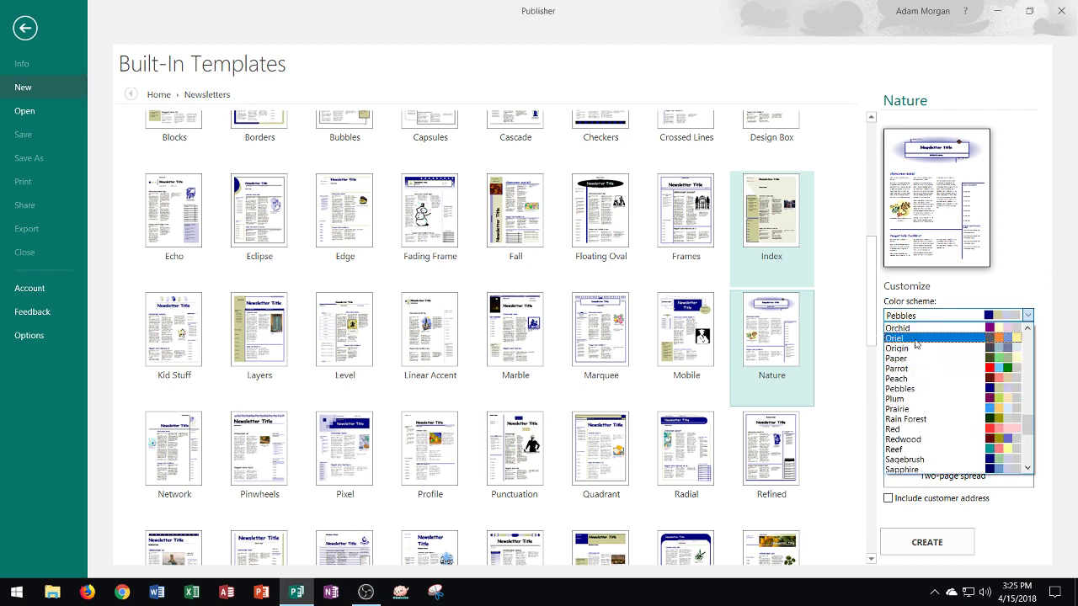
pyautogui.scroll(1, 911, 353)
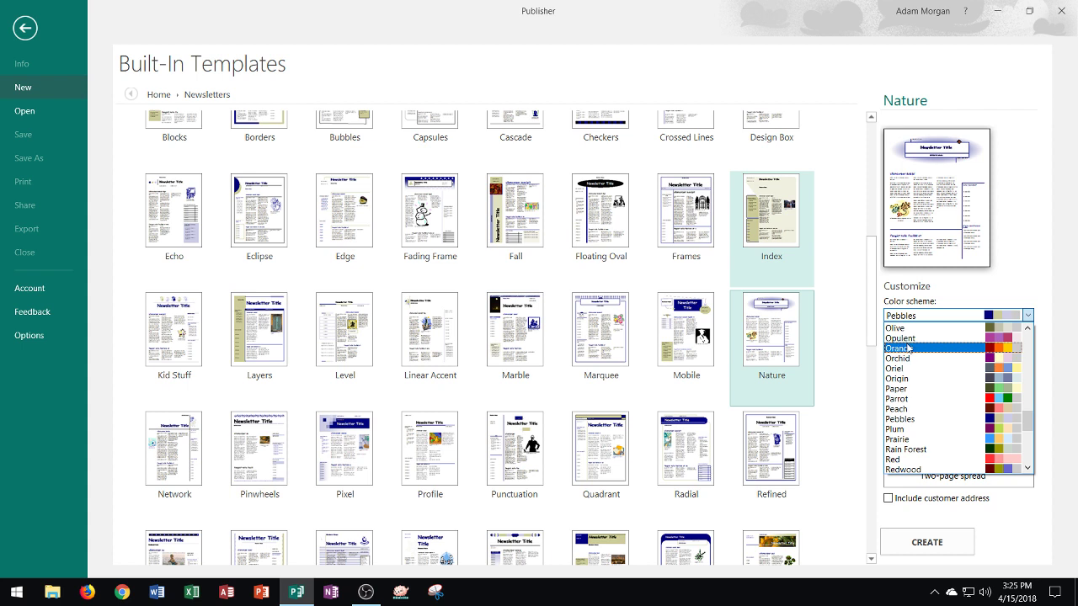
pyautogui.click(909, 347)
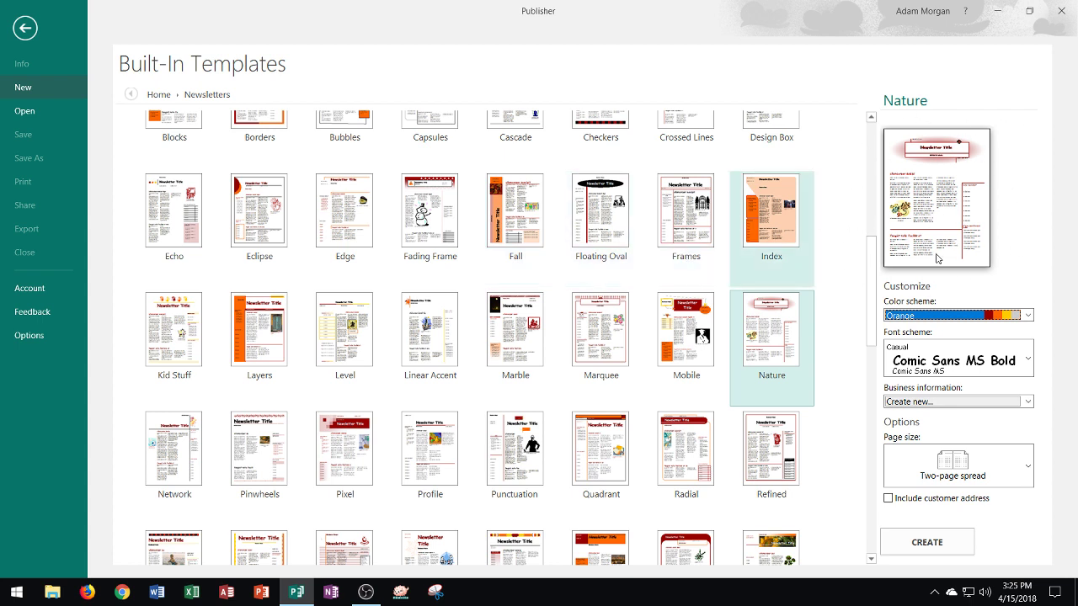
# Choose Urban (Trebuchet/Georgia) from the Font scheme list.
pyautogui.click(930, 362)
pyautogui.scroll(-8, 944, 217)
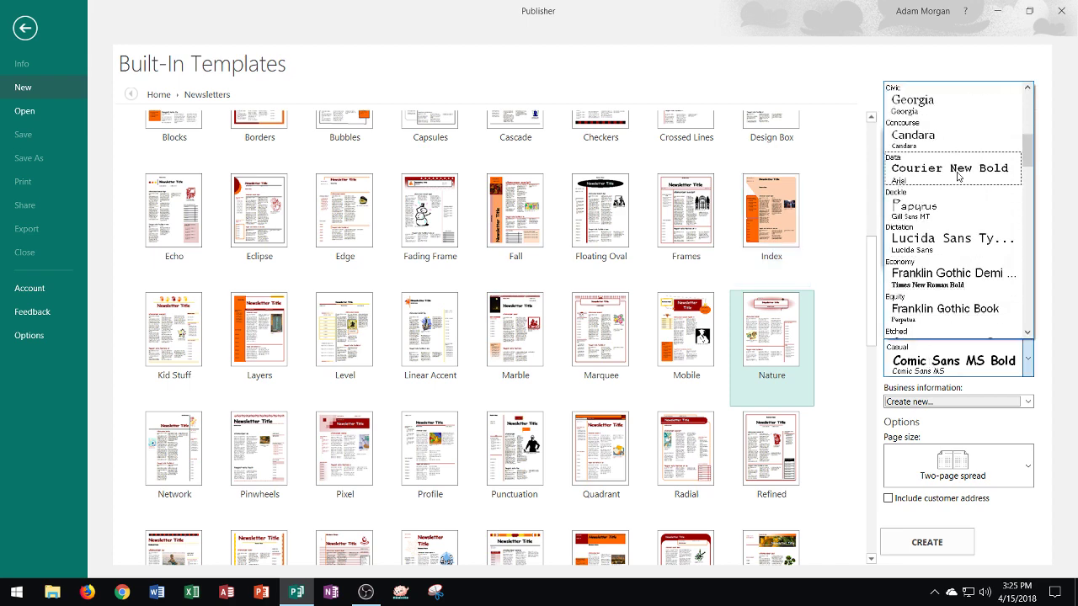
pyautogui.scroll(-1, 944, 211)
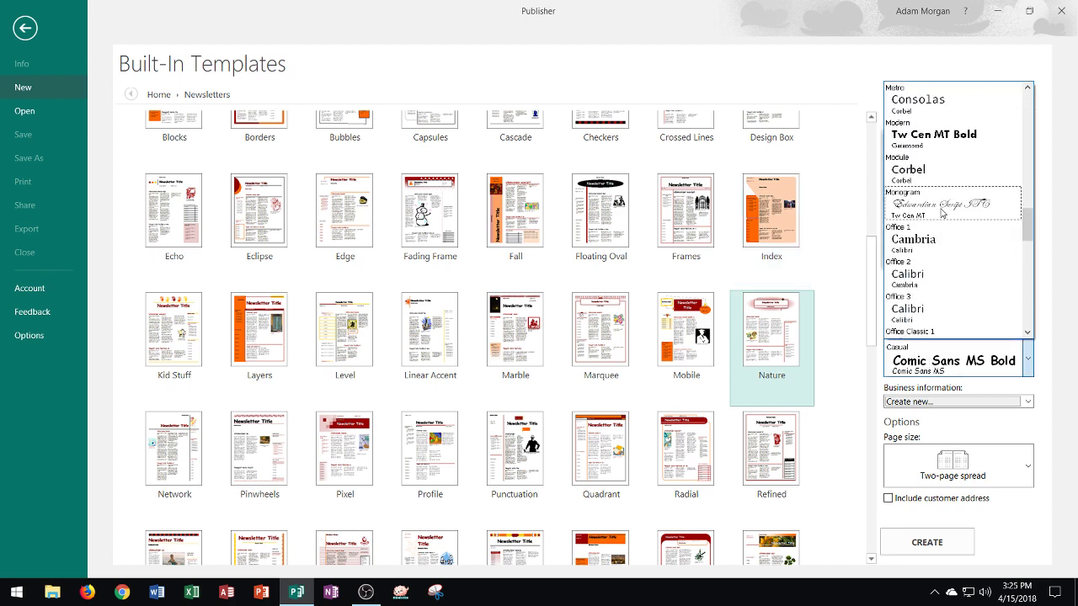
pyautogui.scroll(-1, 933, 212)
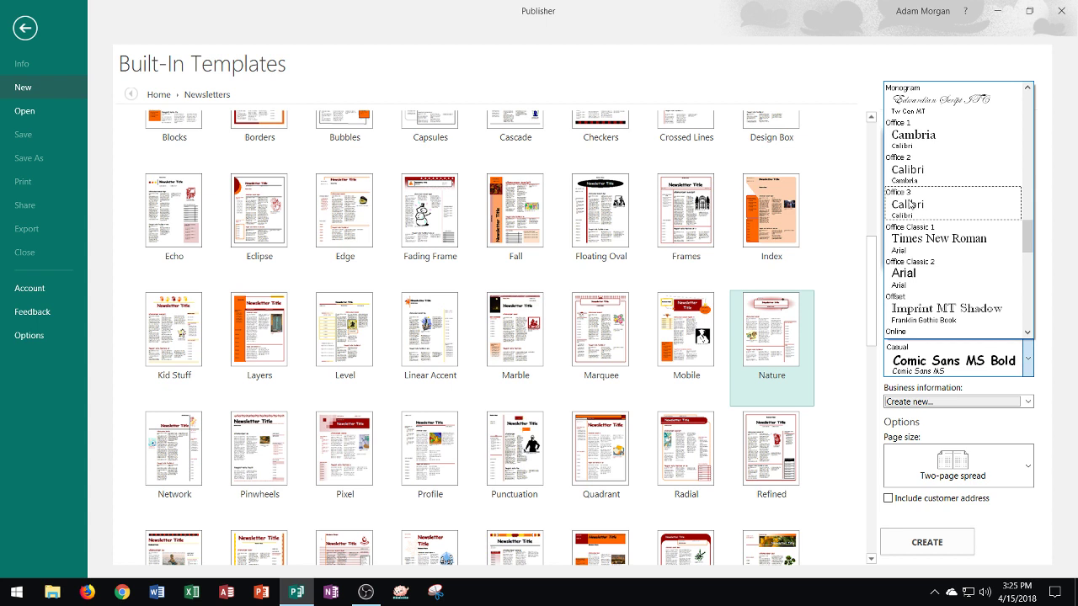
pyautogui.scroll(-3, 925, 218)
pyautogui.scroll(-1, 909, 214)
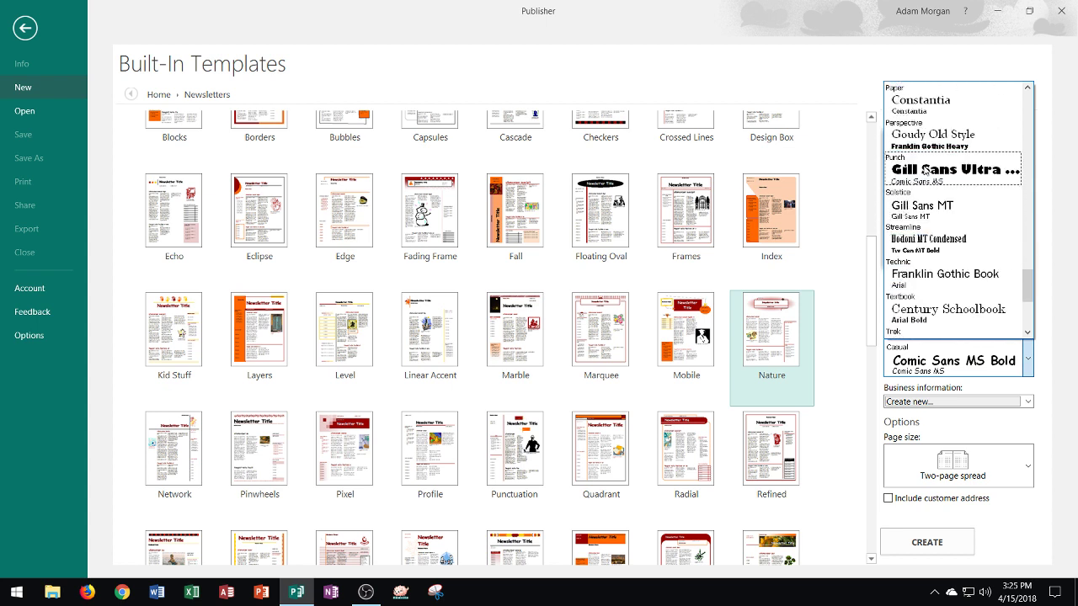
pyautogui.scroll(-2, 918, 186)
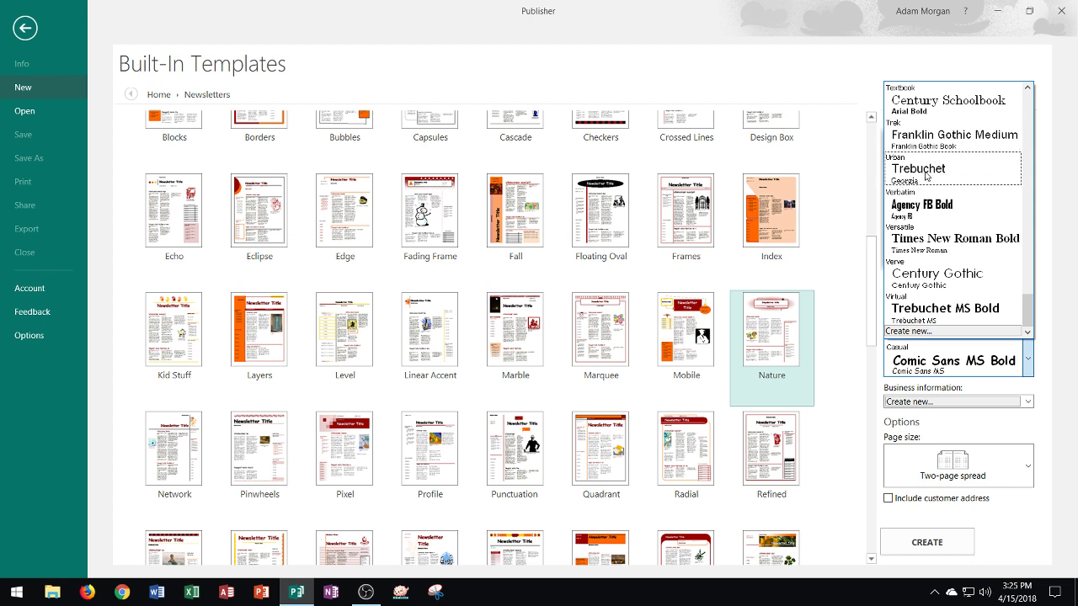
pyautogui.click(926, 176)
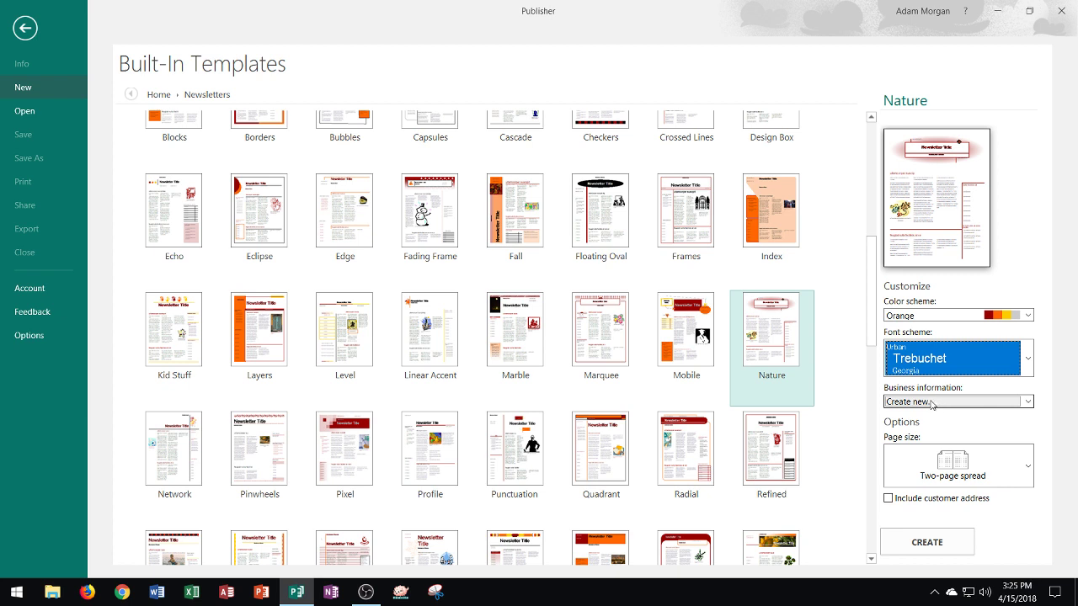
# Keep 'Create new...' business information and Two-page spread page size, then create the newsletter.
pyautogui.click(933, 404)
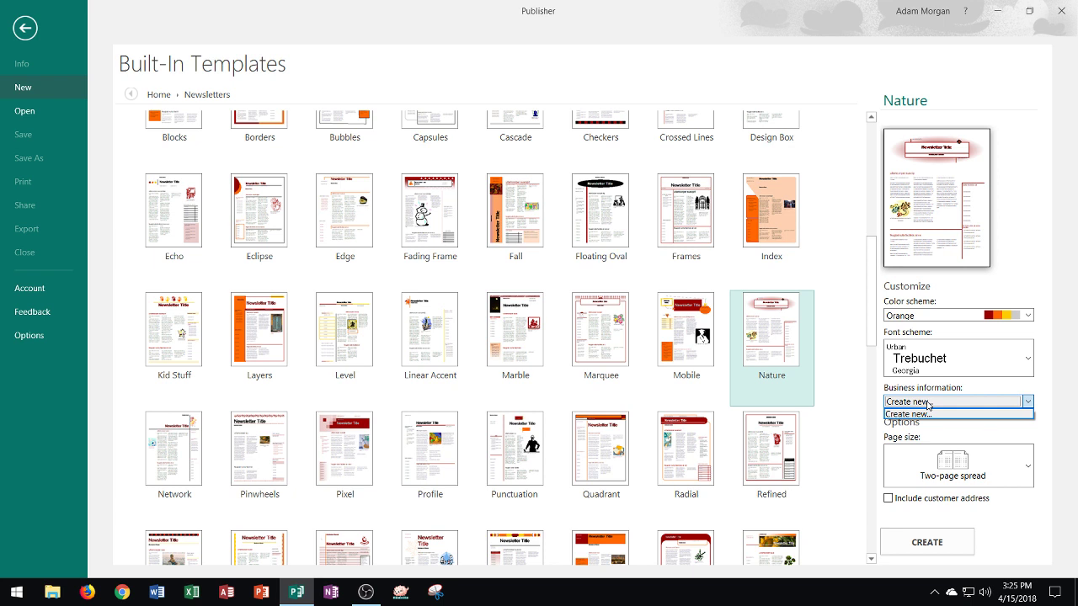
pyautogui.click(930, 405)
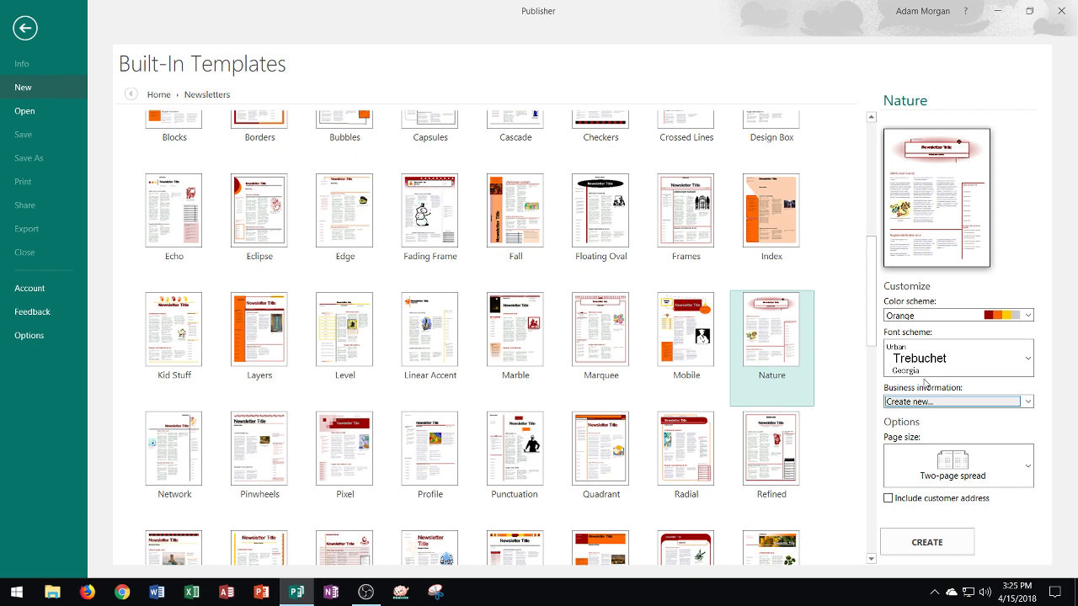
pyautogui.click(962, 469)
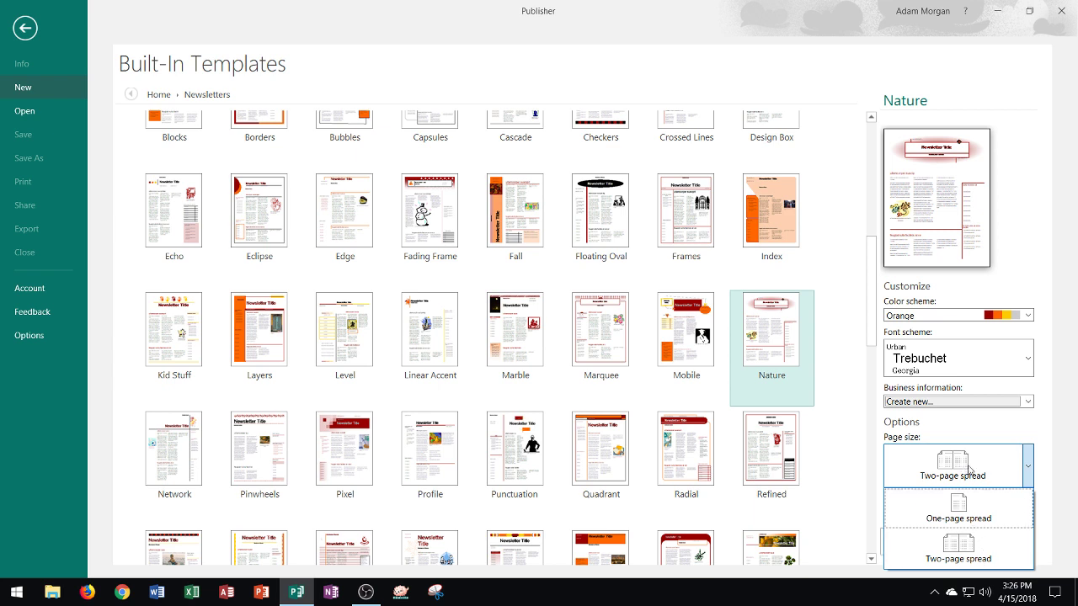
pyautogui.click(971, 463)
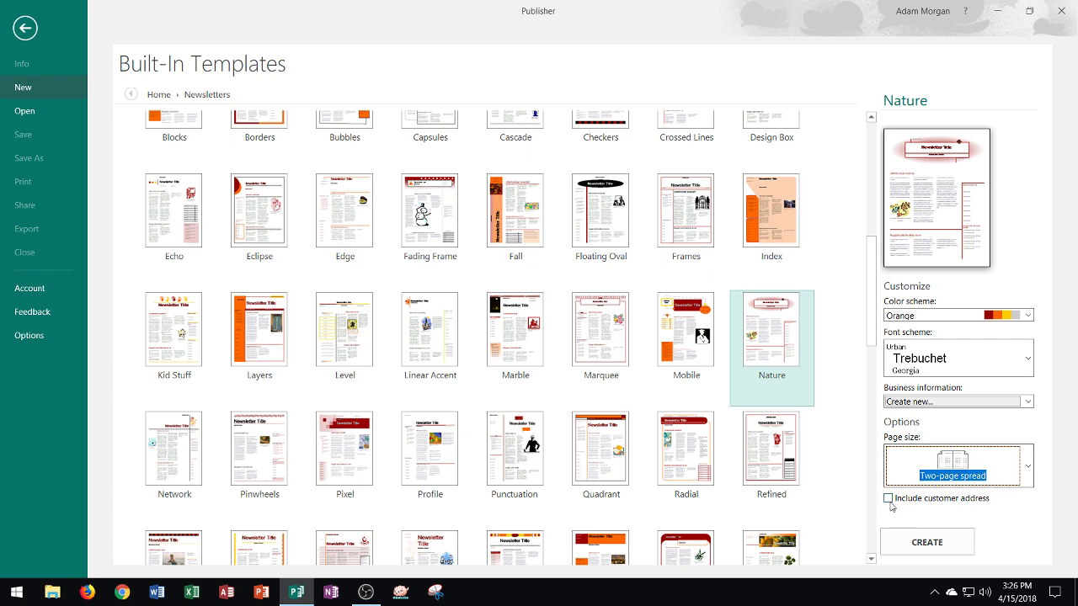
pyautogui.click(925, 544)
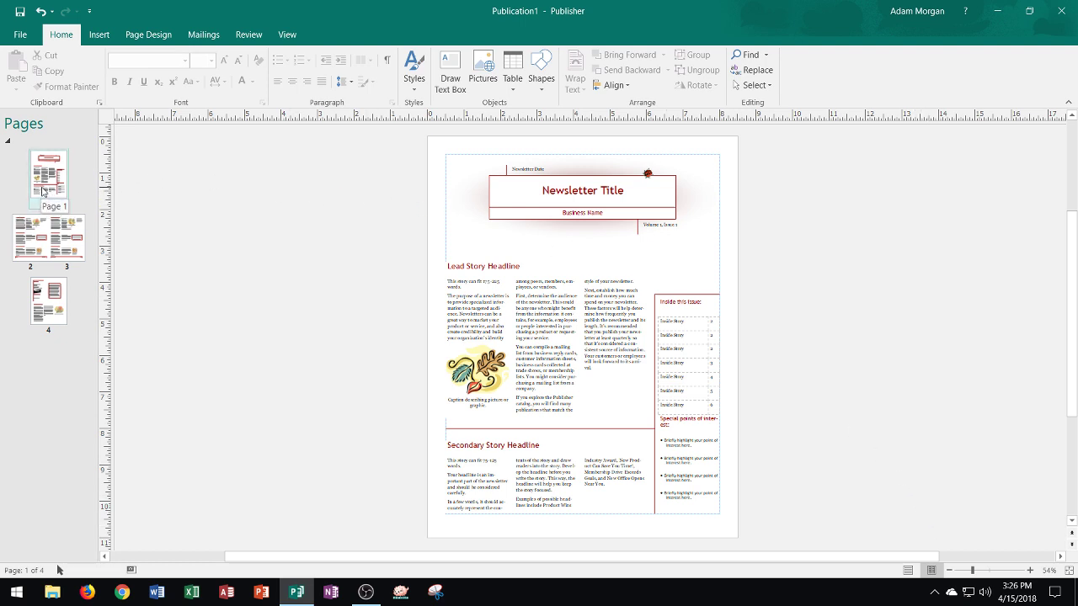
# Browse the pages 2–3 spread and page 4 in the Pages pane, returning to page 1.
pyautogui.click(42, 191)
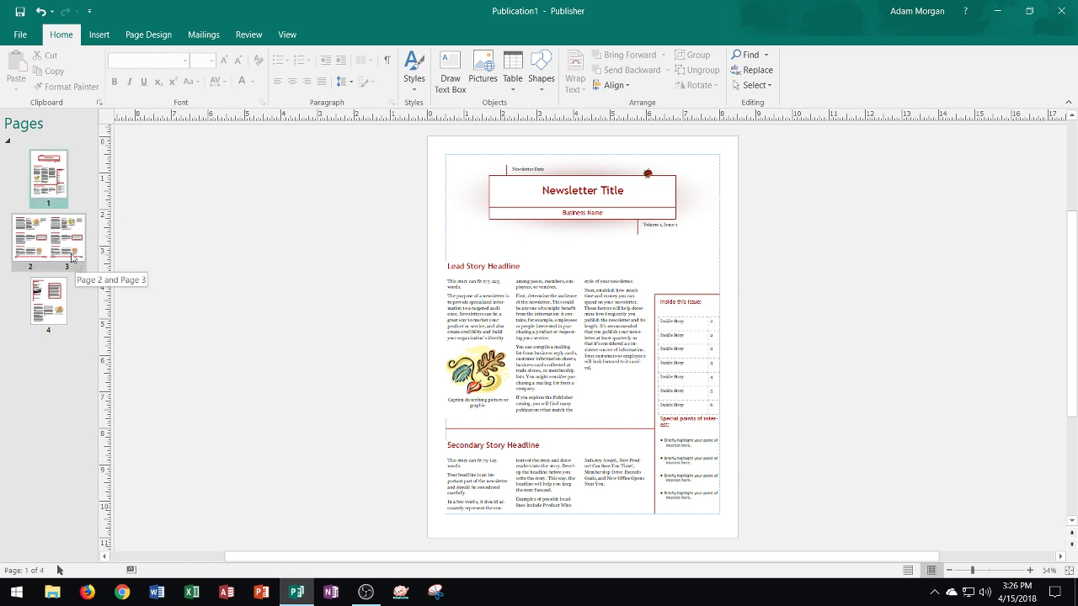
pyautogui.click(28, 243)
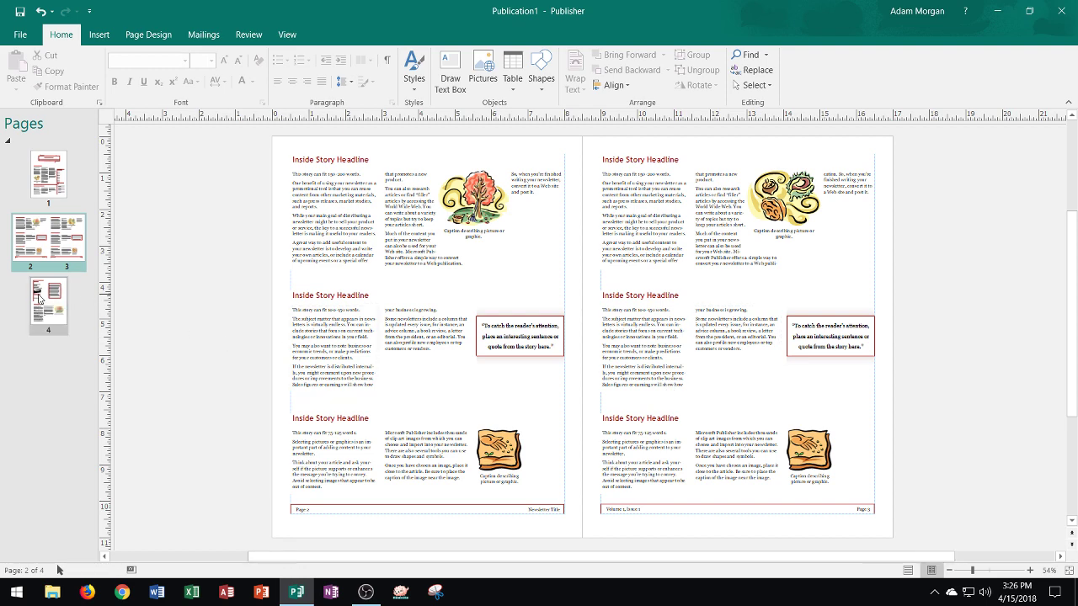
pyautogui.click(37, 298)
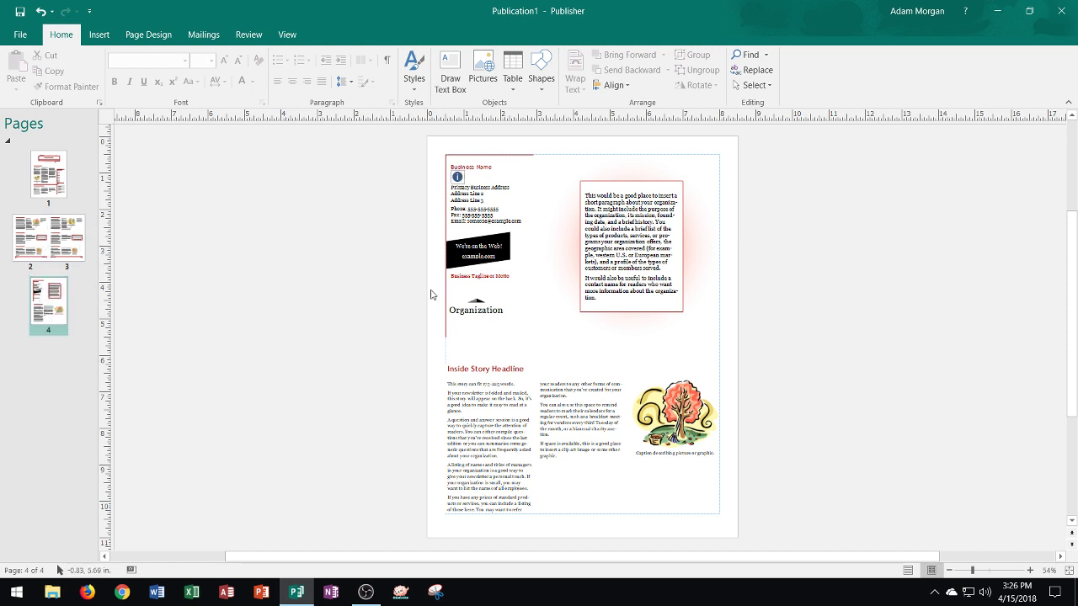
pyautogui.click(57, 187)
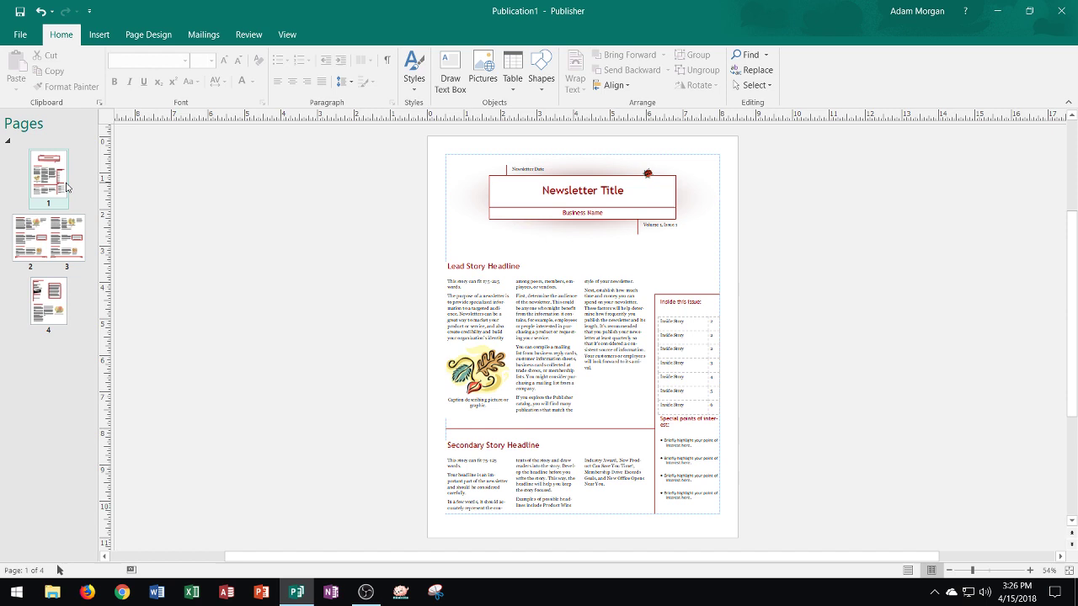